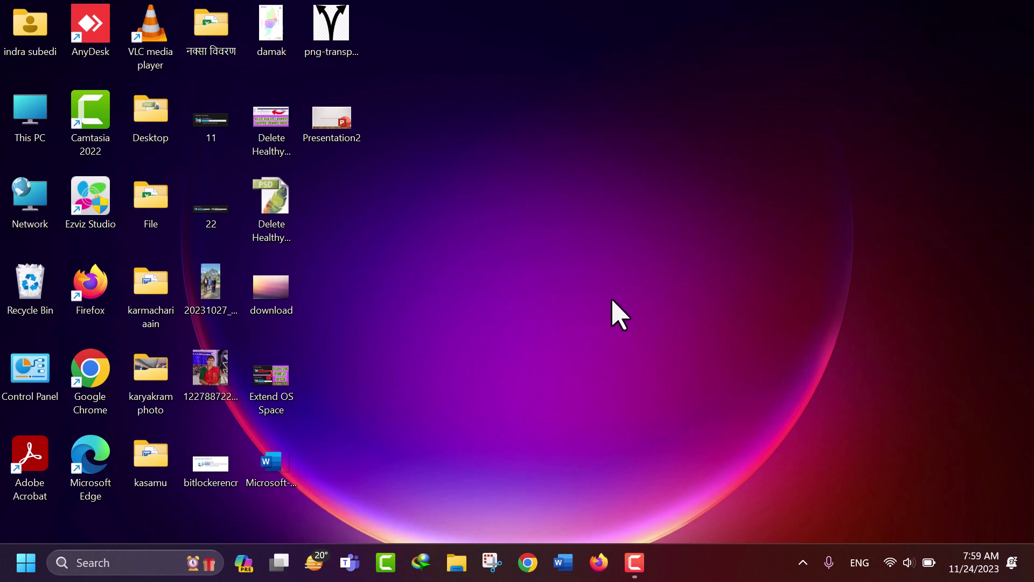
- Search Google in Chrome for 'download windows 11'
{"action": "left_click", "coordinate": [529, 563]}
{"action": "type", "text": "down"}
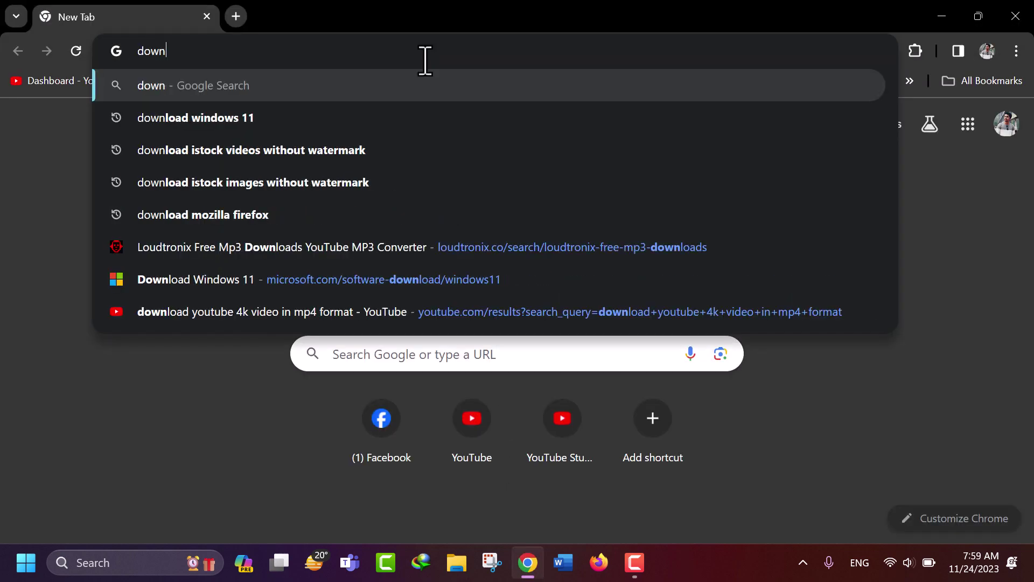
{"action": "type", "text": "load windows 11"}
{"action": "key", "text": "Return"}
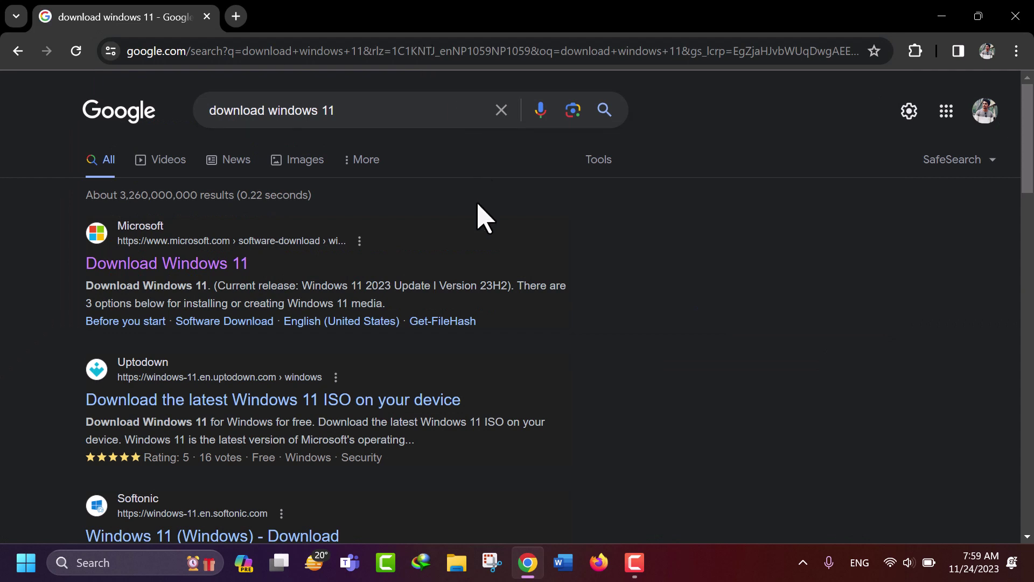
- Open Microsoft's Download Windows 11 page and scroll to the Disk Image (ISO) section
{"action": "left_click", "coordinate": [171, 284]}
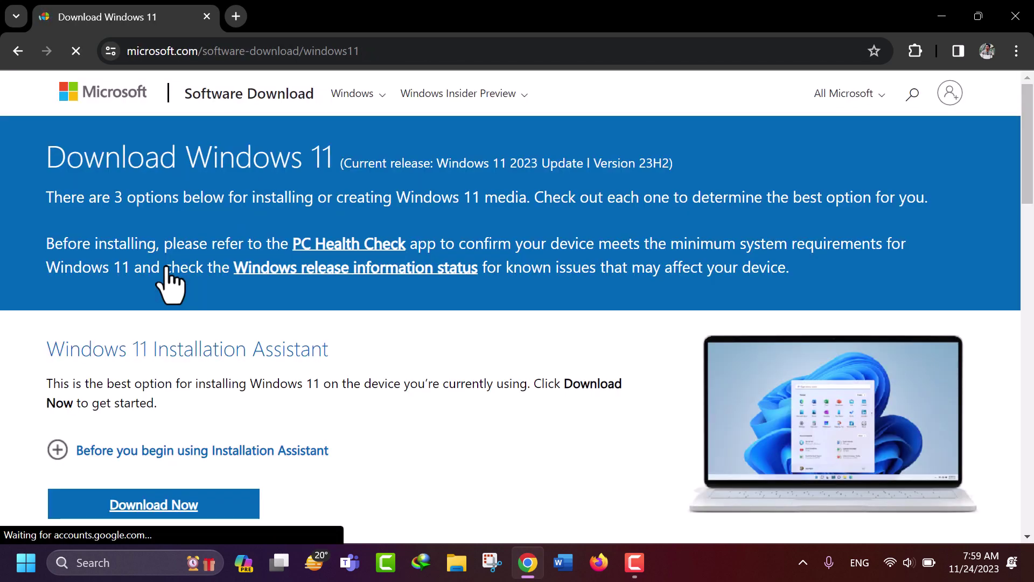
{"action": "scroll", "coordinate": [167, 274], "scroll_direction": "down", "scroll_amount": 1}
{"action": "scroll", "coordinate": [166, 270], "scroll_direction": "down", "scroll_amount": 2}
{"action": "scroll", "coordinate": [166, 270], "scroll_direction": "up", "scroll_amount": 1}
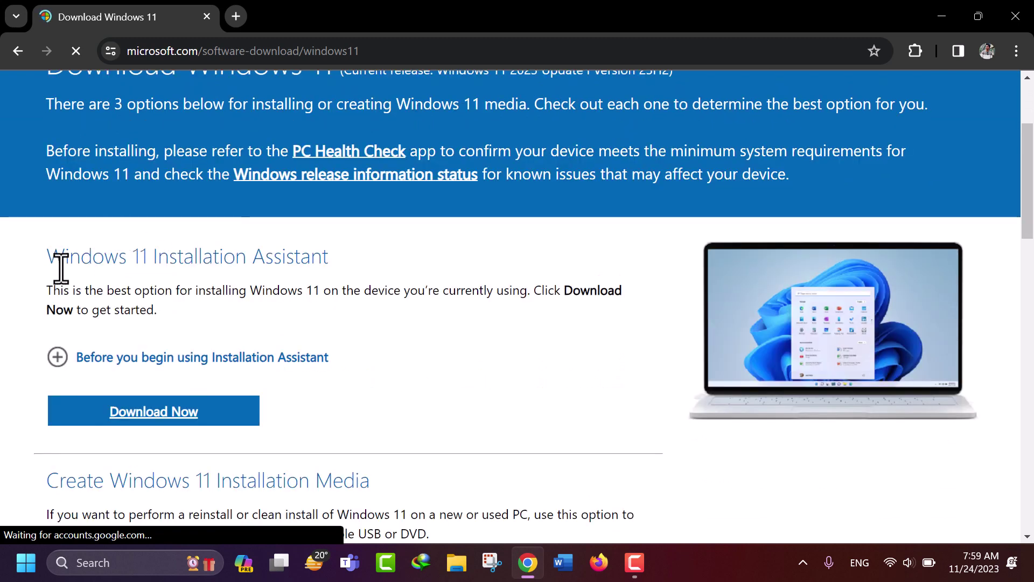
{"action": "scroll", "coordinate": [272, 286], "scroll_direction": "down", "scroll_amount": 3}
{"action": "scroll", "coordinate": [279, 307], "scroll_direction": "down", "scroll_amount": 2}
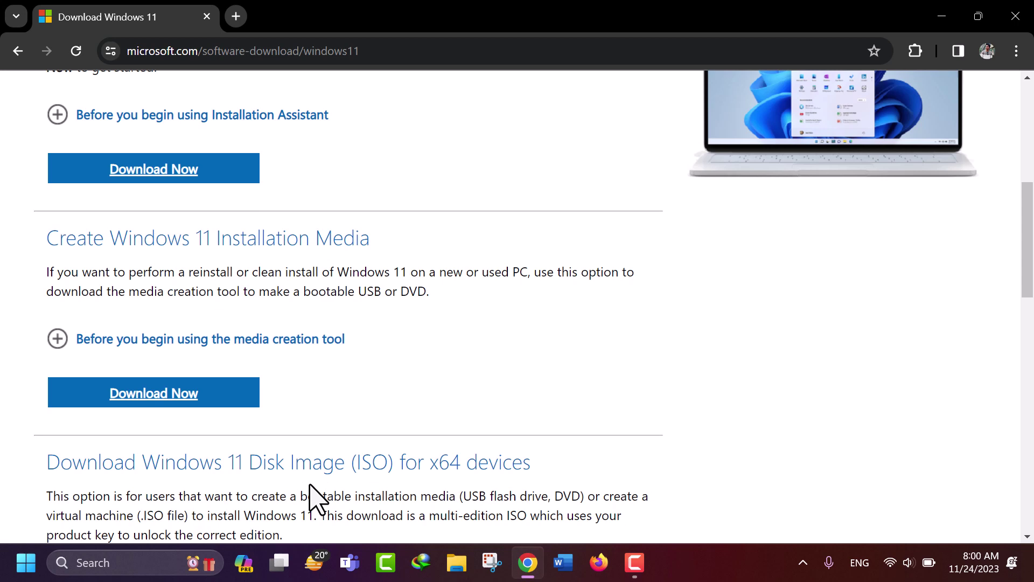
{"action": "scroll", "coordinate": [317, 499], "scroll_direction": "down", "scroll_amount": 2}
{"action": "scroll", "coordinate": [317, 499], "scroll_direction": "down", "scroll_amount": 3}
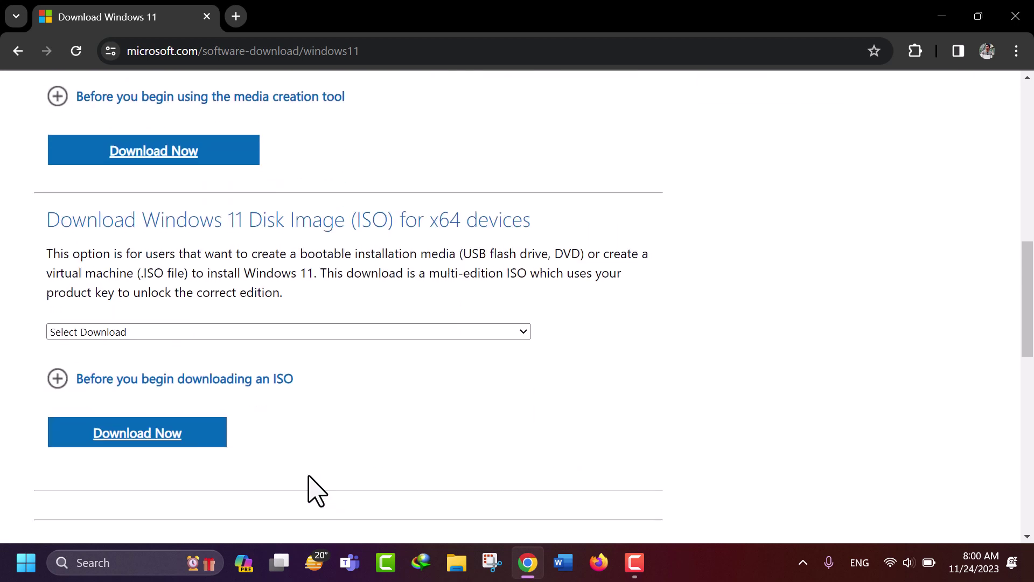
{"action": "scroll", "coordinate": [409, 304], "scroll_direction": "down", "scroll_amount": 1}
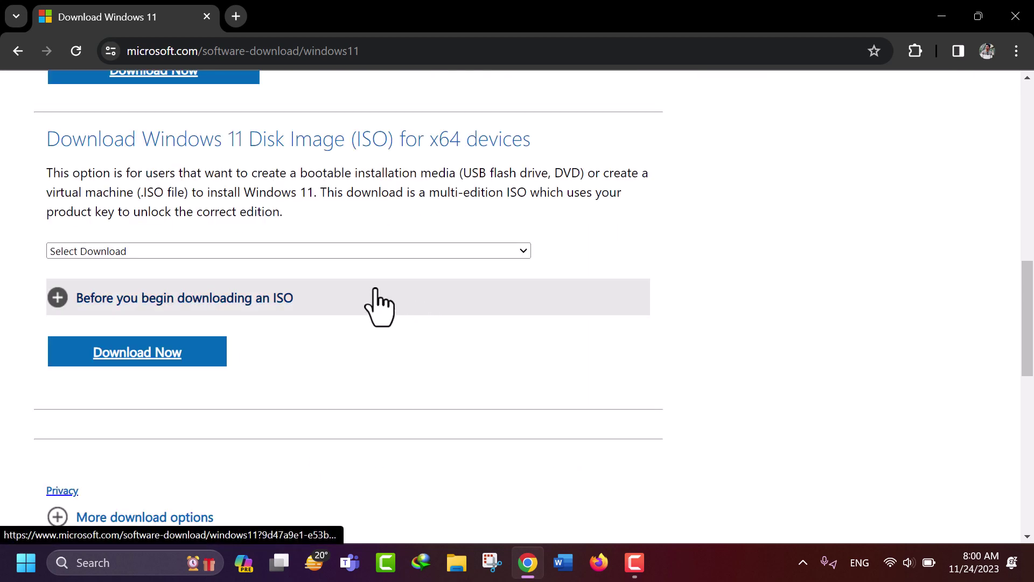
- Expand 'Before you begin downloading an ISO' and read through the notes
{"action": "left_click", "coordinate": [55, 298]}
{"action": "scroll", "coordinate": [311, 372], "scroll_direction": "down", "scroll_amount": 1}
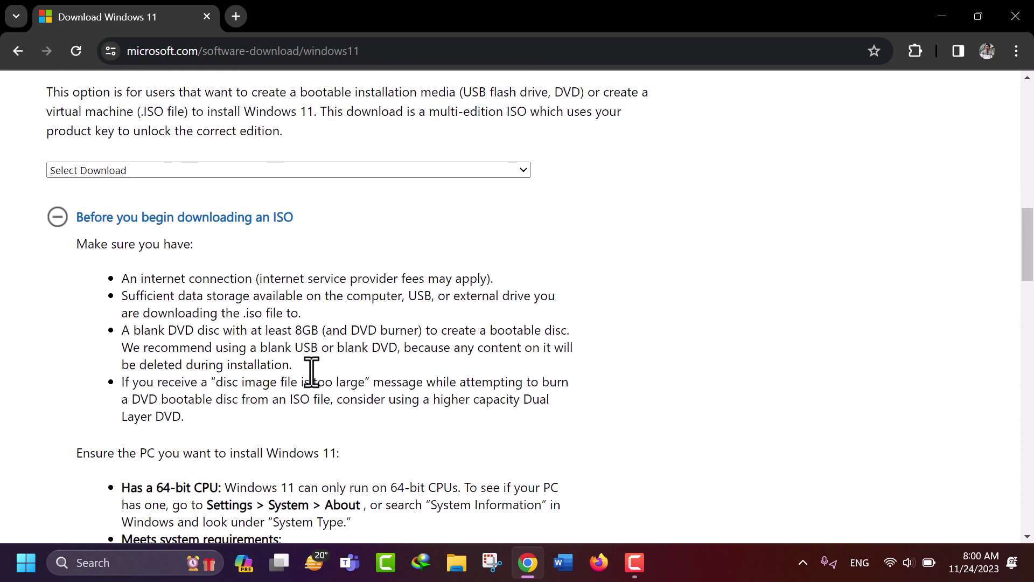
{"action": "scroll", "coordinate": [318, 377], "scroll_direction": "down", "scroll_amount": 2}
{"action": "scroll", "coordinate": [335, 410], "scroll_direction": "down", "scroll_amount": 3}
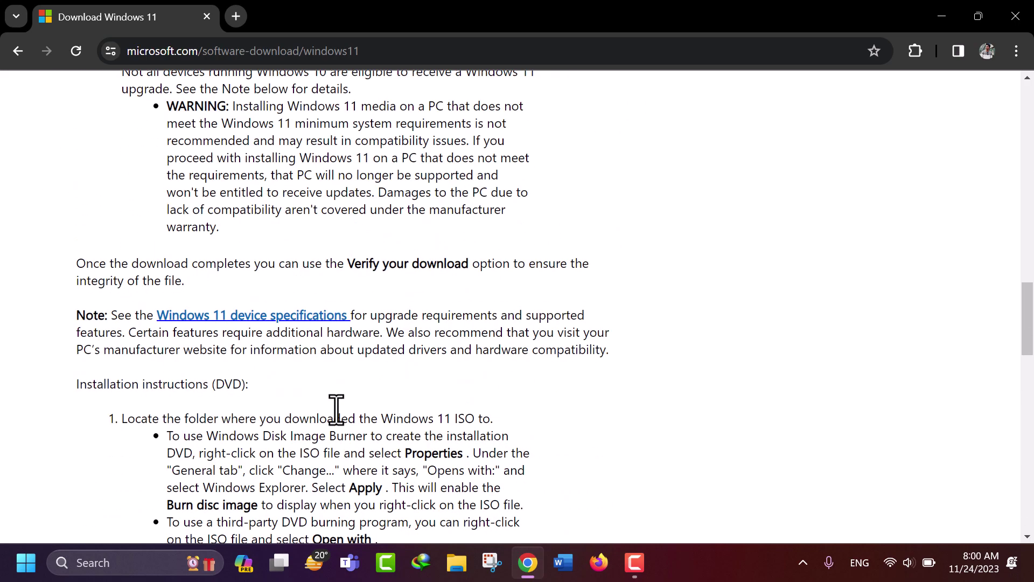
{"action": "scroll", "coordinate": [337, 415], "scroll_direction": "down", "scroll_amount": 4}
{"action": "scroll", "coordinate": [337, 415], "scroll_direction": "down", "scroll_amount": 2}
{"action": "scroll", "coordinate": [324, 404], "scroll_direction": "down", "scroll_amount": 3}
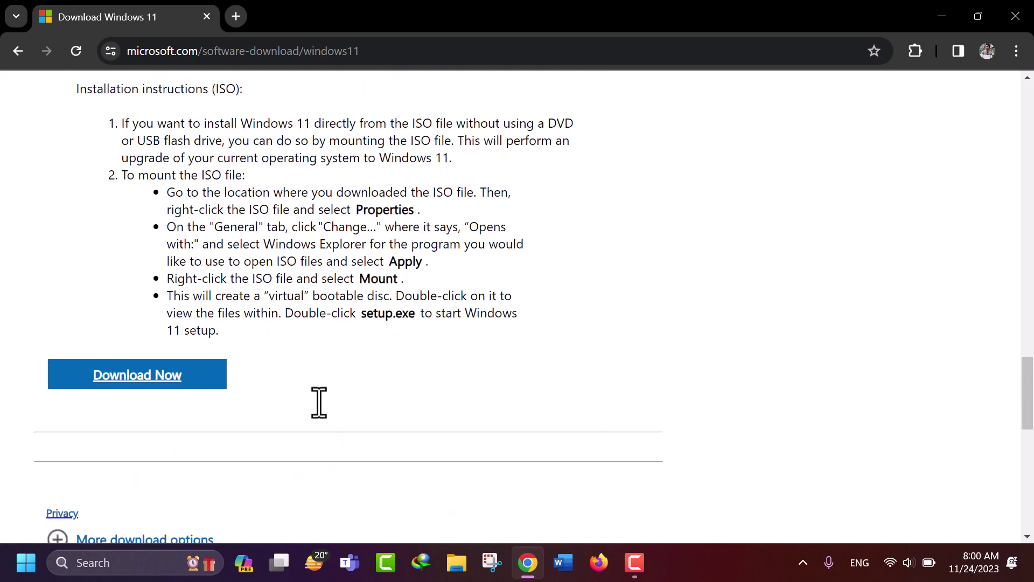
- Choose the Windows 11 multi-edition x64 ISO with English (United States) as product language
{"action": "scroll", "coordinate": [97, 318], "scroll_direction": "up", "scroll_amount": 15}
{"action": "left_click", "coordinate": [58, 301]}
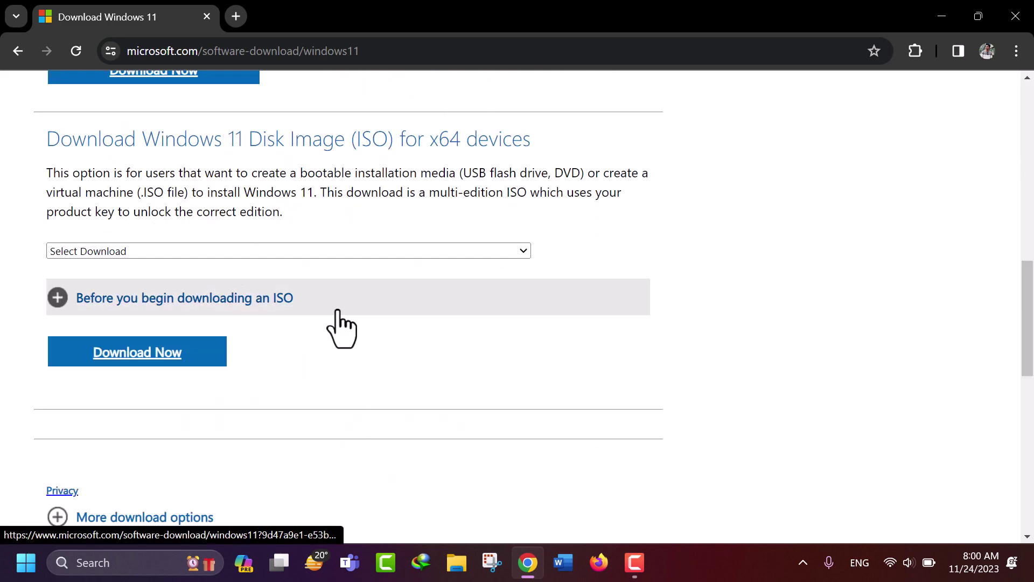
{"action": "left_click", "coordinate": [239, 252]}
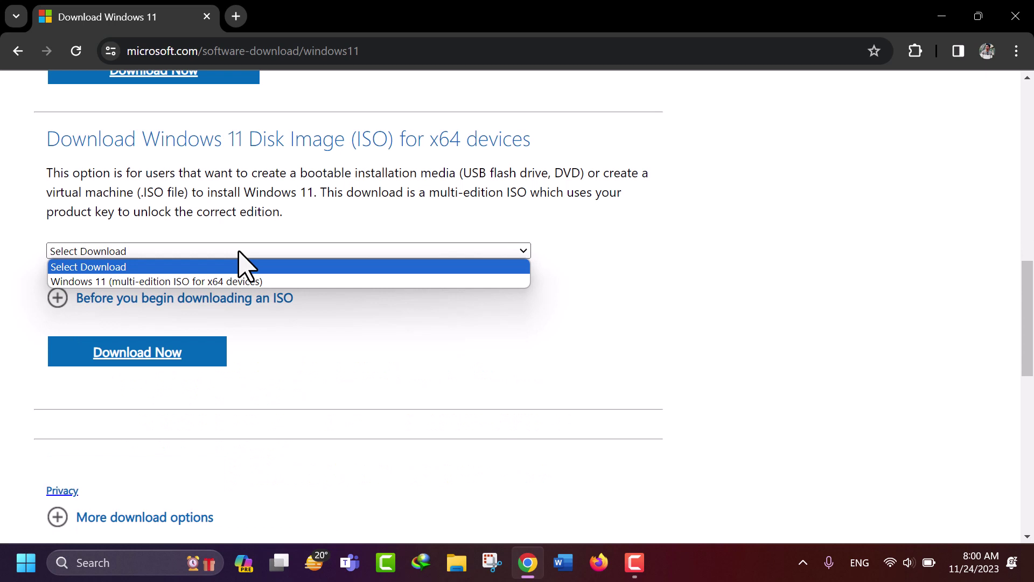
{"action": "left_click", "coordinate": [180, 281]}
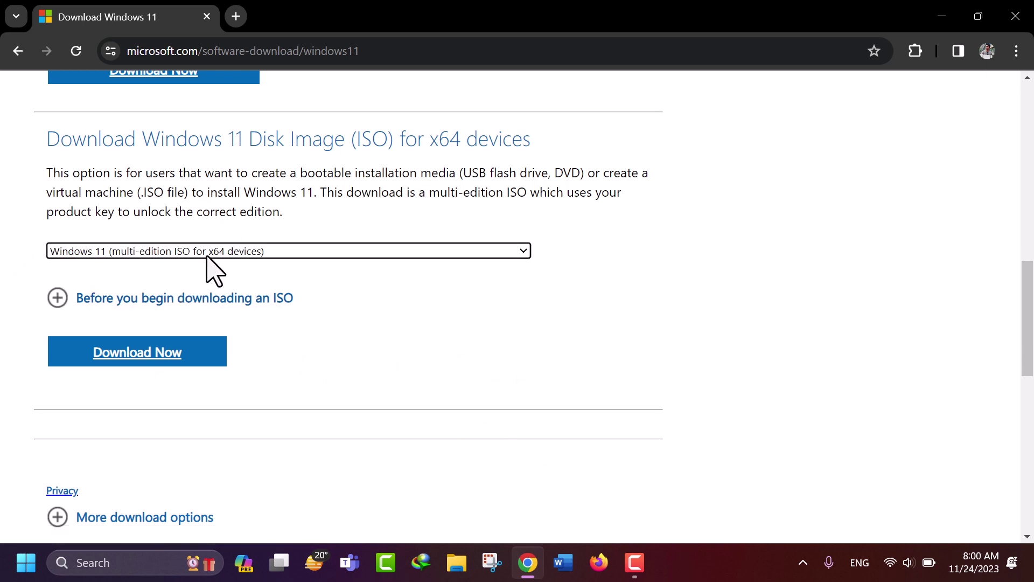
{"action": "left_click", "coordinate": [158, 356]}
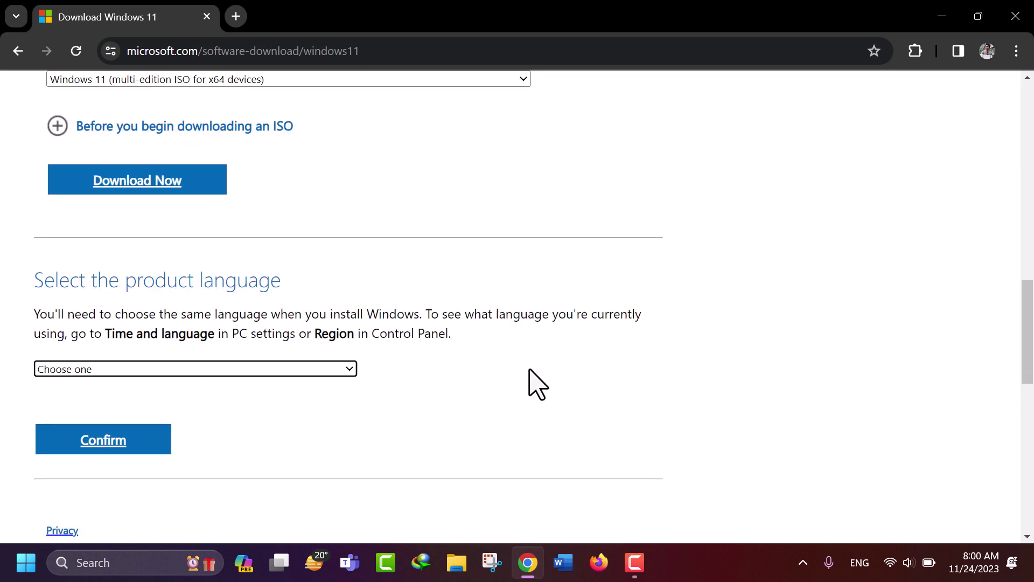
{"action": "left_click", "coordinate": [288, 369]}
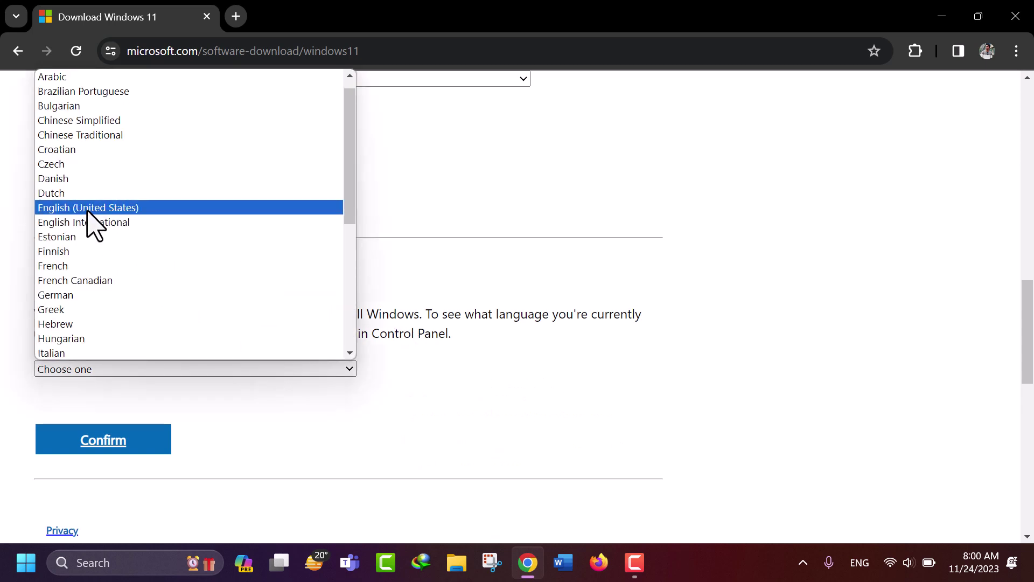
{"action": "left_click", "coordinate": [88, 210]}
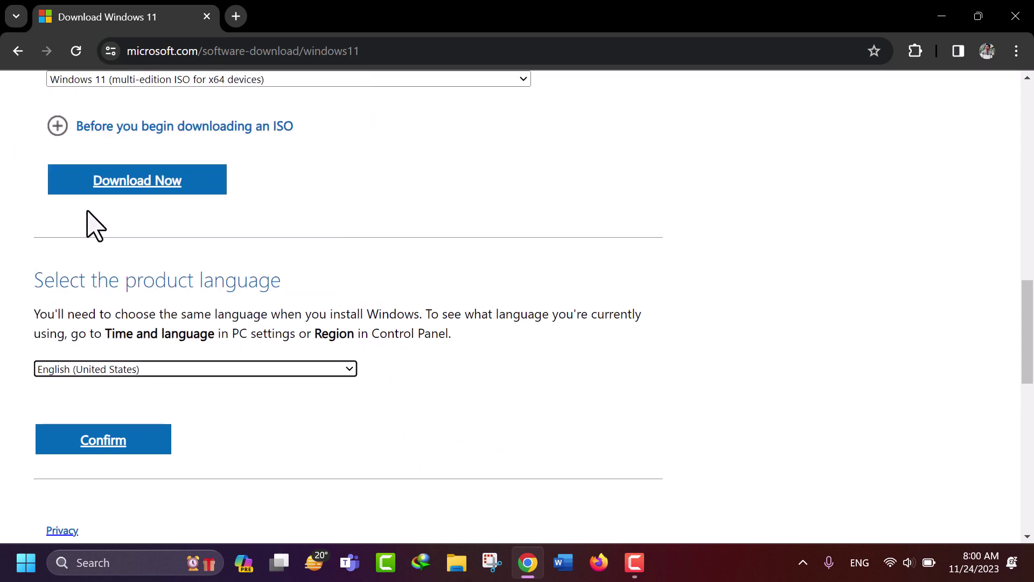
- Confirm the language, start the 64-bit Windows 11 ISO download, and check its progress
{"action": "left_click", "coordinate": [144, 445]}
{"action": "scroll", "coordinate": [422, 409], "scroll_direction": "down", "scroll_amount": 3}
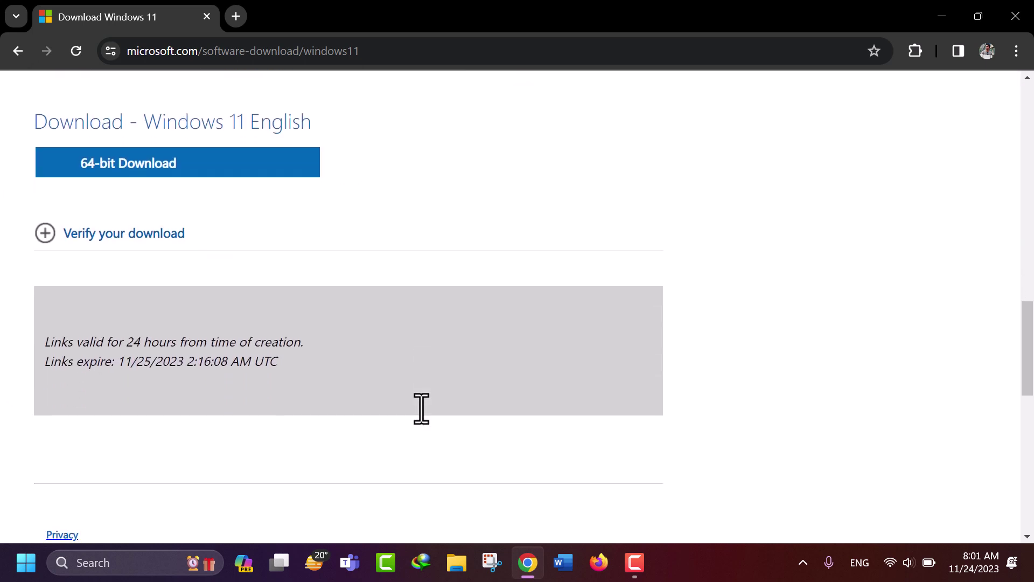
{"action": "scroll", "coordinate": [422, 409], "scroll_direction": "up", "scroll_amount": 2}
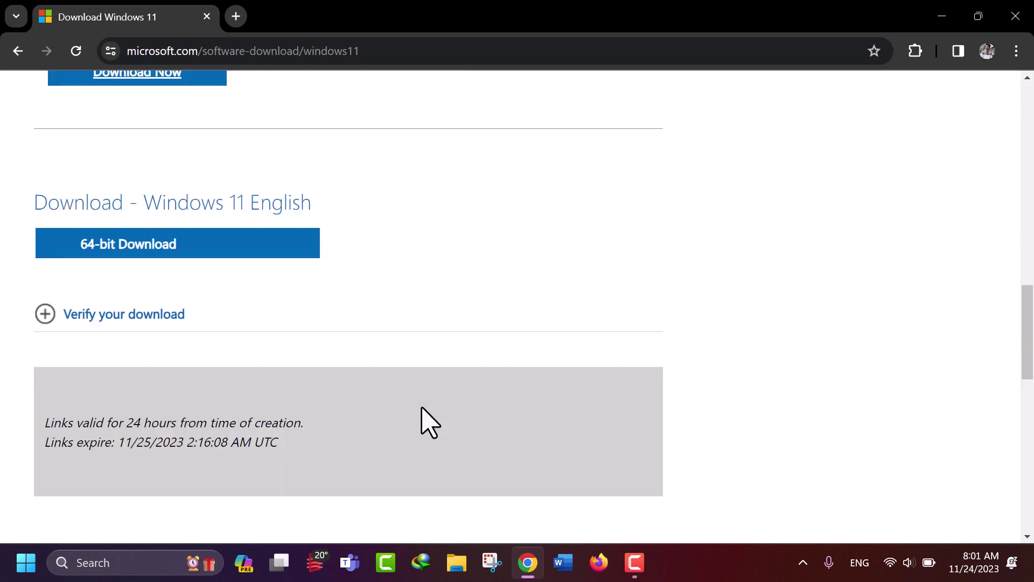
{"action": "left_click", "coordinate": [166, 253]}
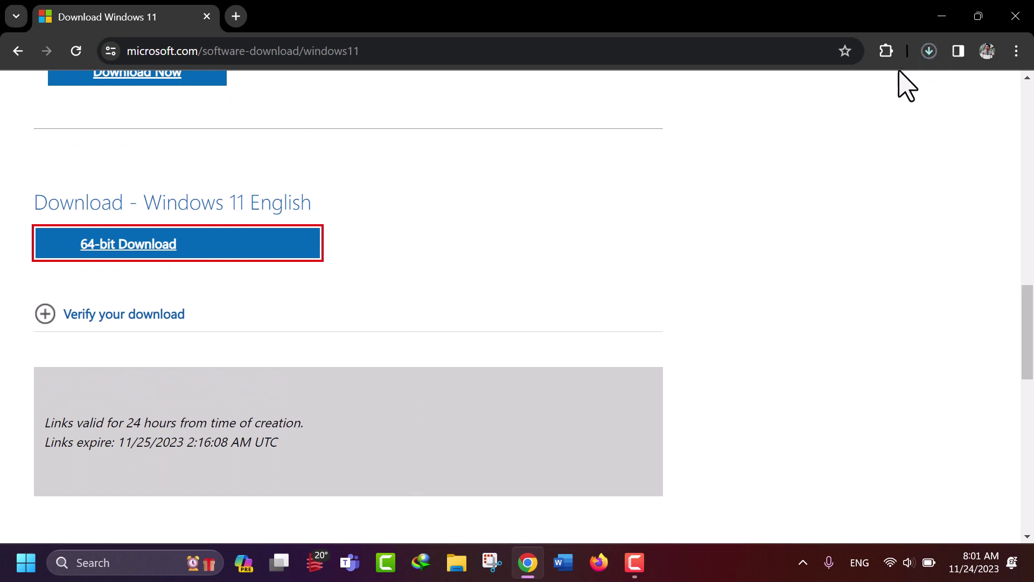
{"action": "left_click", "coordinate": [928, 52]}
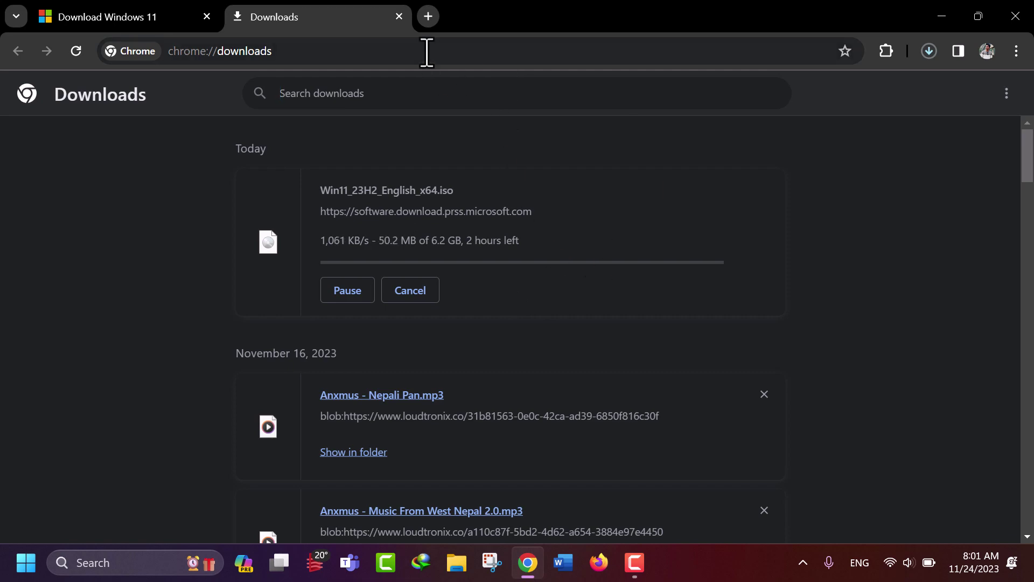
- Search for Rufus in a new tab and open the official Rufus website
{"action": "left_click", "coordinate": [429, 18]}
{"action": "type", "text": "rufu"}
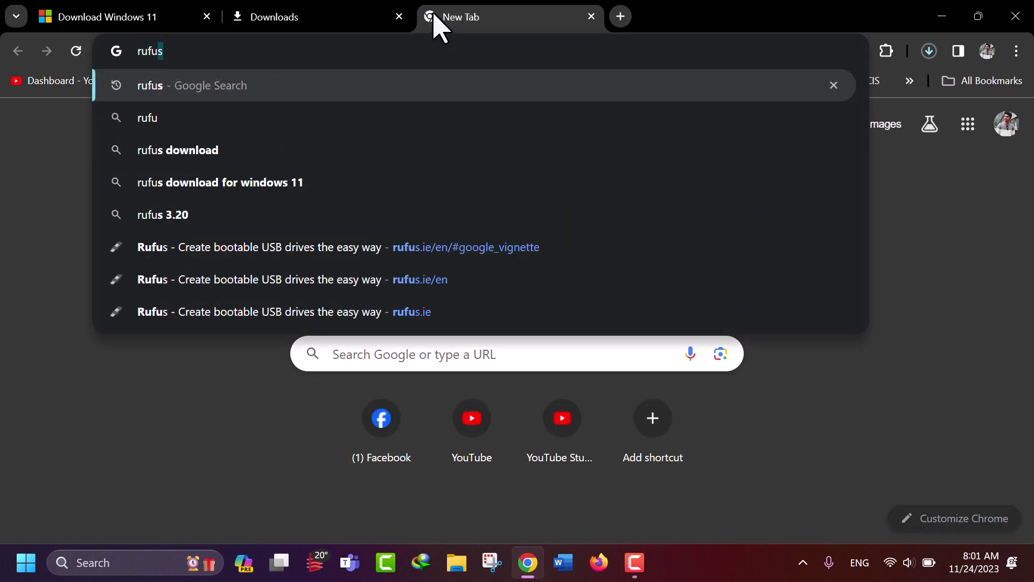
{"action": "key", "text": "Return"}
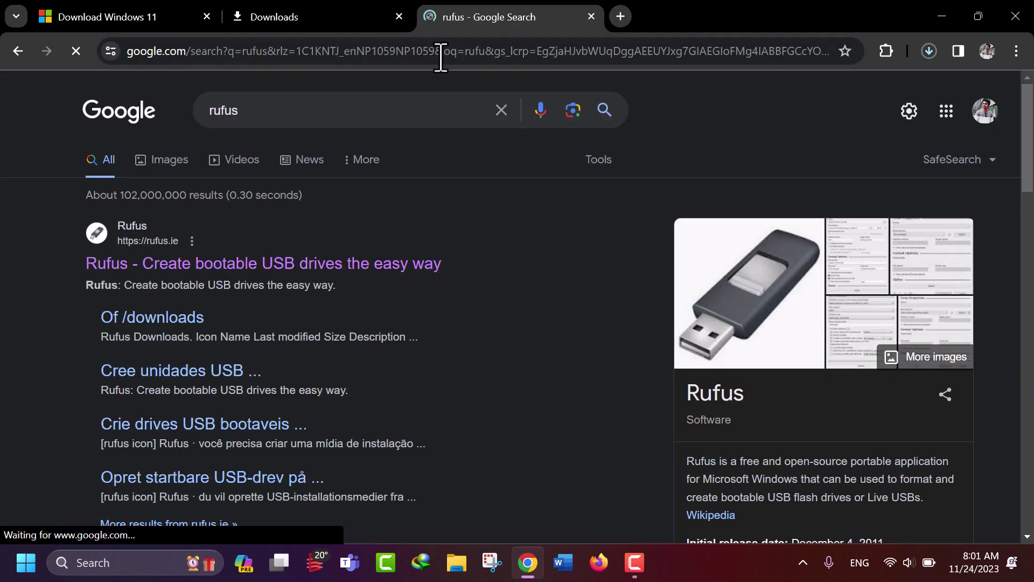
{"action": "left_click", "coordinate": [232, 264]}
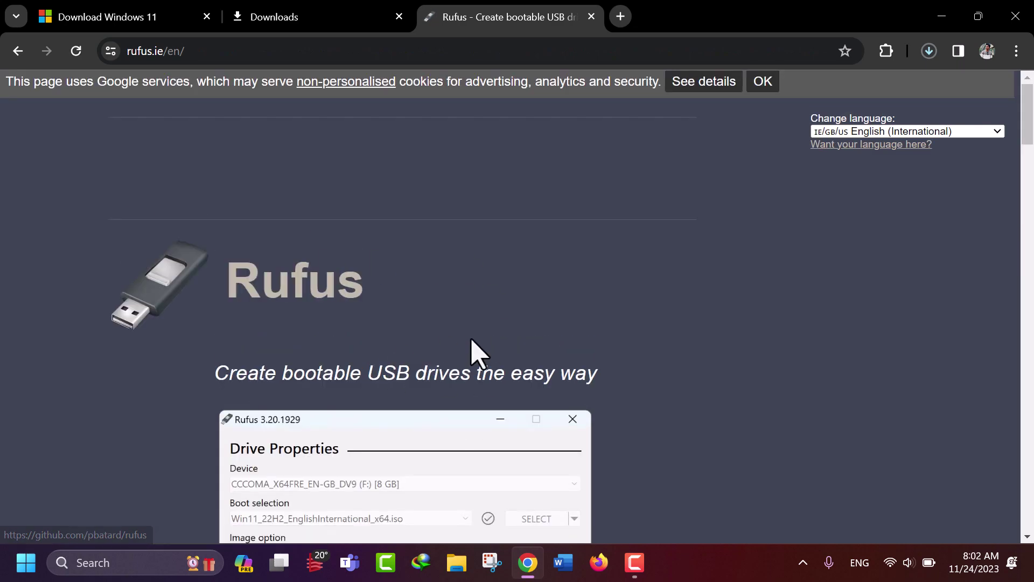
- Download the standard rufus-4.3.exe release and dismiss the covering advertisement
{"action": "scroll", "coordinate": [476, 353], "scroll_direction": "down", "scroll_amount": 2}
{"action": "scroll", "coordinate": [477, 353], "scroll_direction": "down", "scroll_amount": 3}
{"action": "scroll", "coordinate": [477, 353], "scroll_direction": "down", "scroll_amount": 2}
{"action": "scroll", "coordinate": [476, 353], "scroll_direction": "down", "scroll_amount": 1}
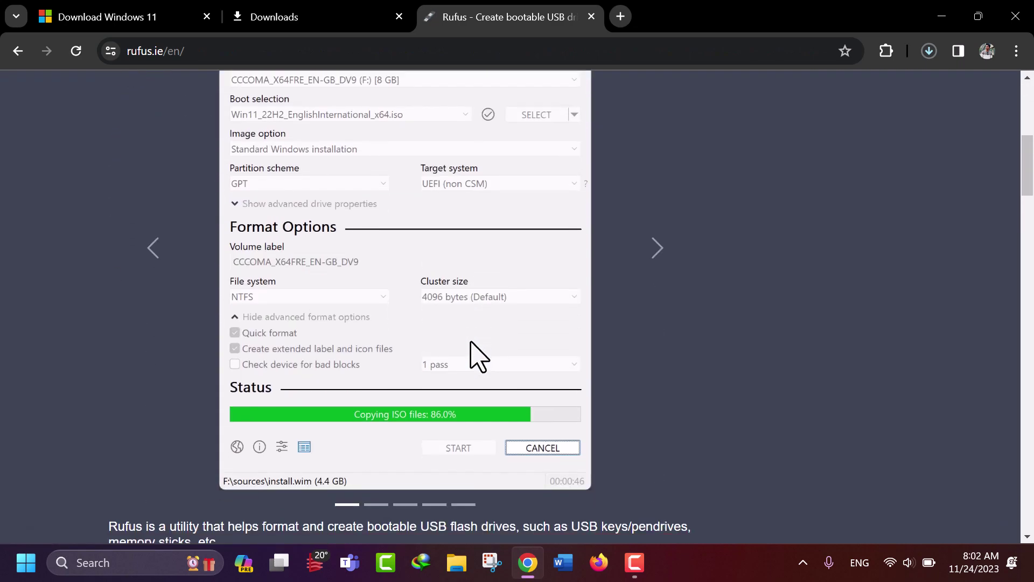
{"action": "scroll", "coordinate": [477, 355], "scroll_direction": "down", "scroll_amount": 3}
{"action": "scroll", "coordinate": [506, 378], "scroll_direction": "down", "scroll_amount": 3}
{"action": "scroll", "coordinate": [515, 386], "scroll_direction": "down", "scroll_amount": 1}
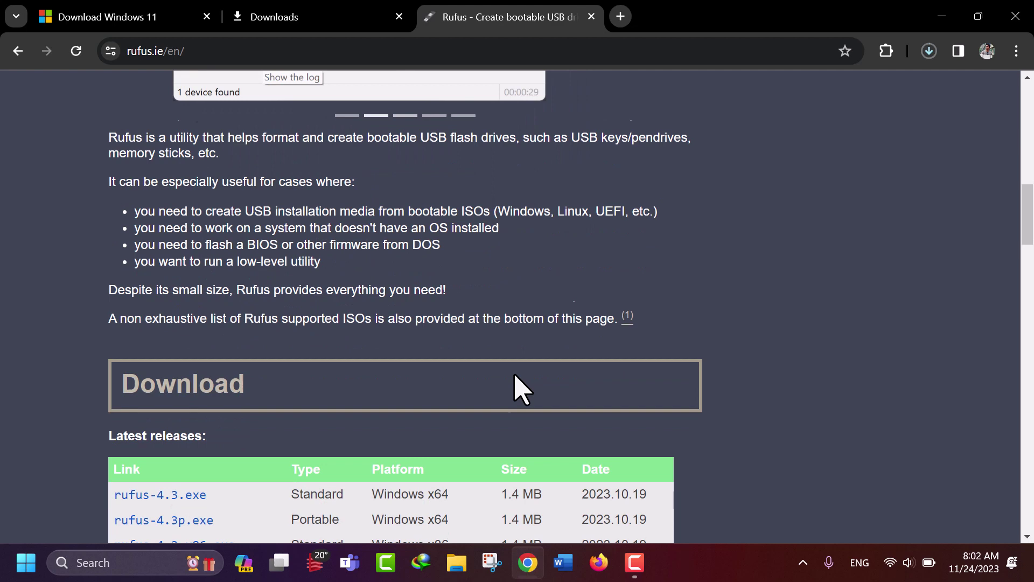
{"action": "scroll", "coordinate": [514, 385], "scroll_direction": "down", "scroll_amount": 2}
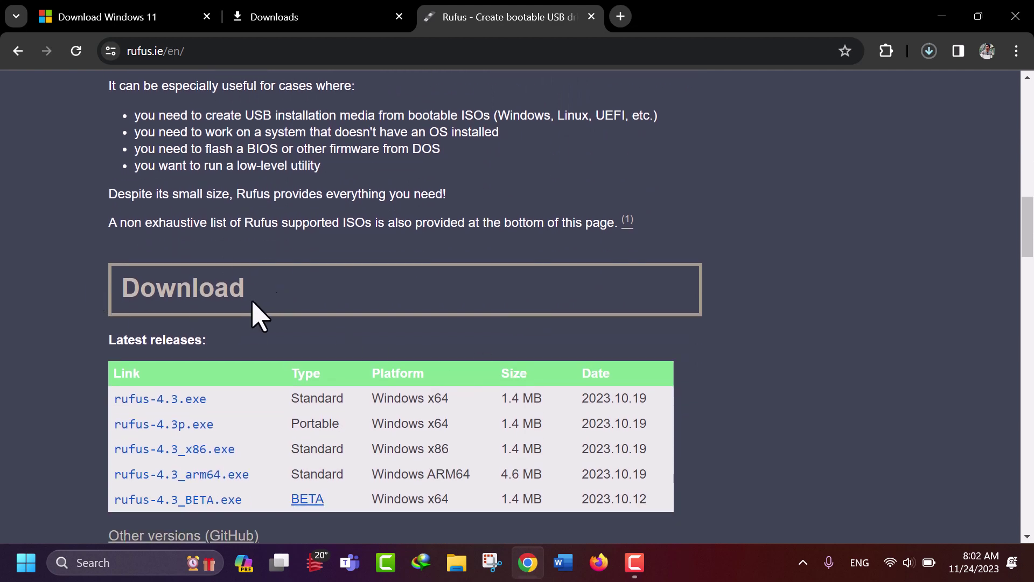
{"action": "left_click", "coordinate": [186, 401]}
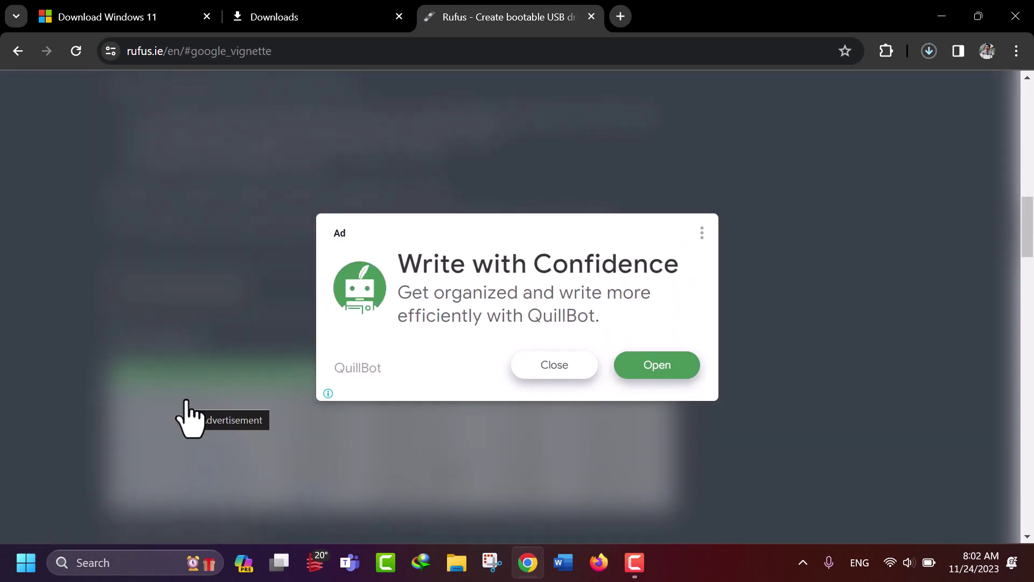
{"action": "left_click", "coordinate": [550, 379]}
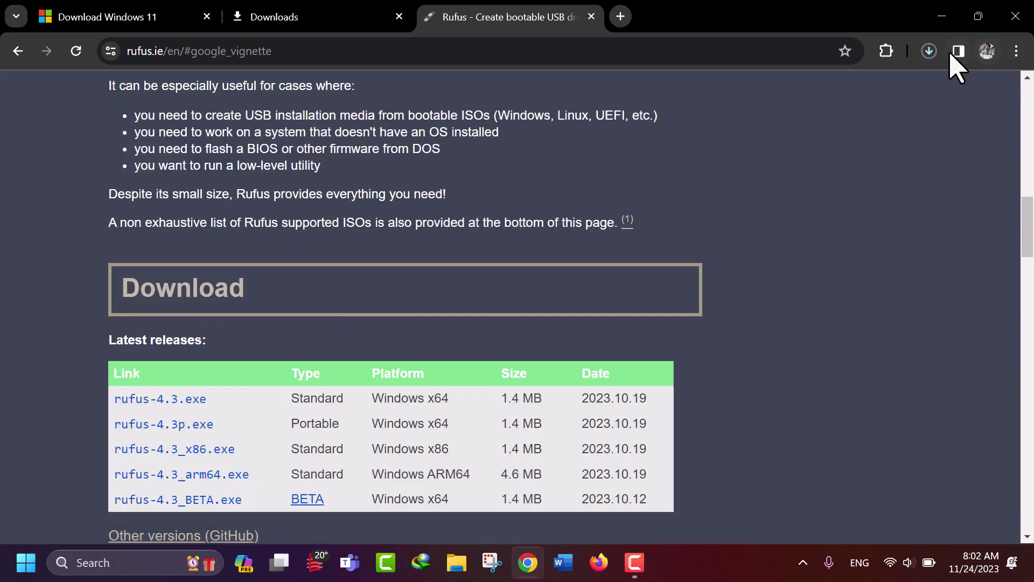
- Check that both the Windows 11 ISO and rufus-4.3 downloads are listed
{"action": "left_click", "coordinate": [929, 52]}
{"action": "left_click", "coordinate": [575, 325]}
{"action": "left_click", "coordinate": [322, 12]}
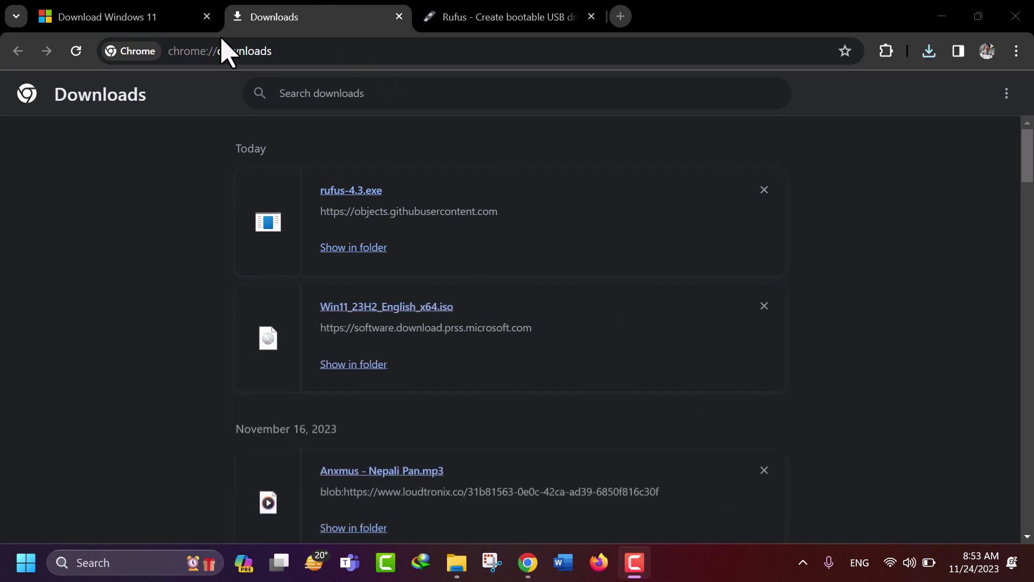
- Confirm the empty PENDRIVE (E:) in This PC, then view the Downloads folder
{"action": "left_click", "coordinate": [943, 19]}
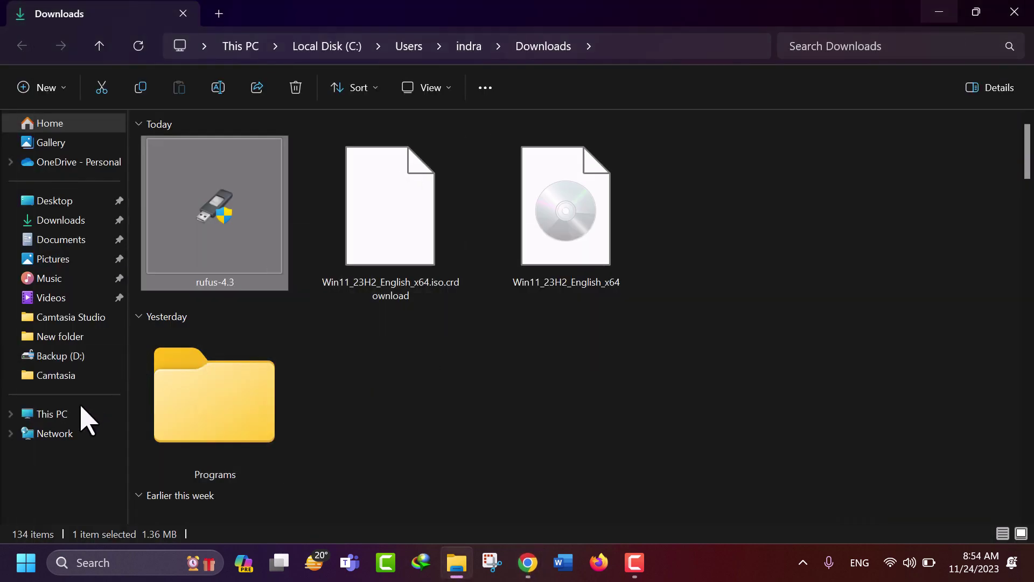
{"action": "left_click", "coordinate": [936, 19]}
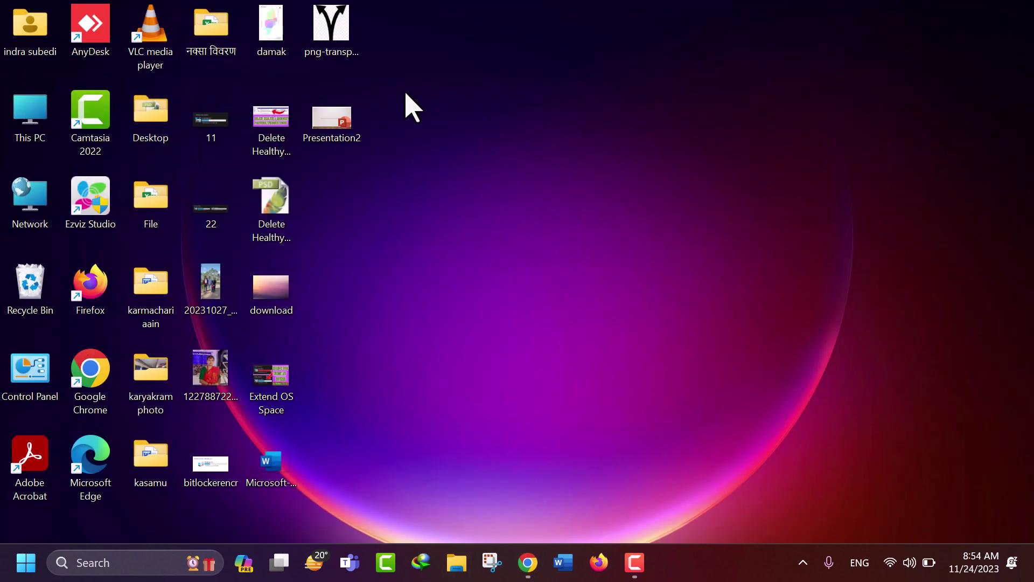
{"action": "double_click", "coordinate": [39, 121]}
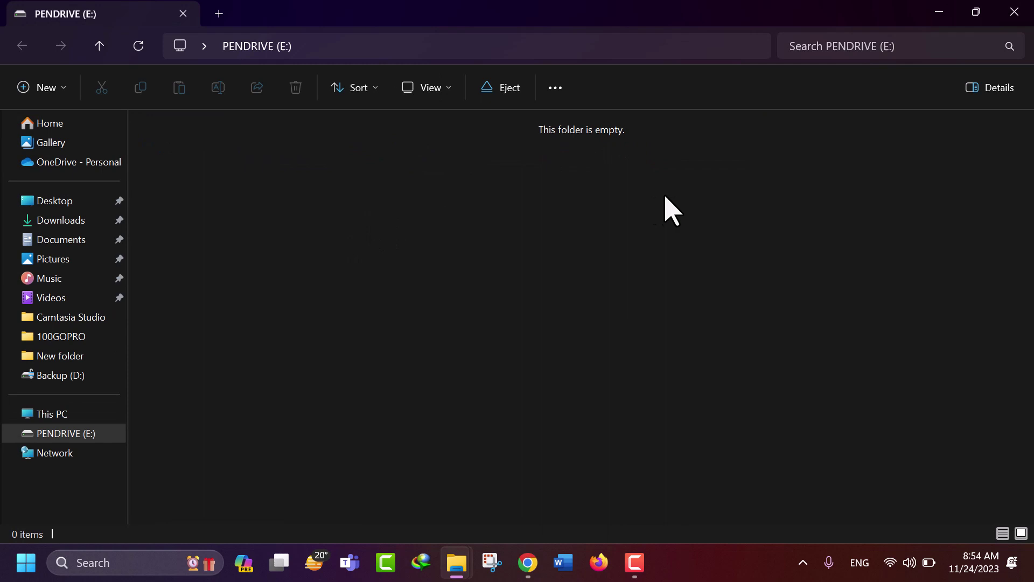
{"action": "left_click", "coordinate": [1013, 13]}
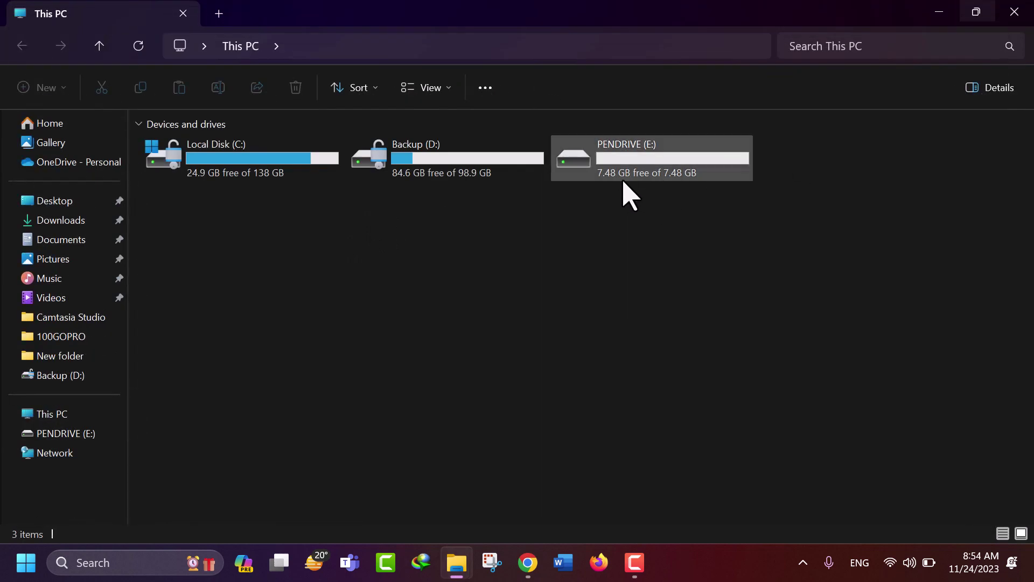
{"action": "mouse_move", "coordinate": [652, 158]}
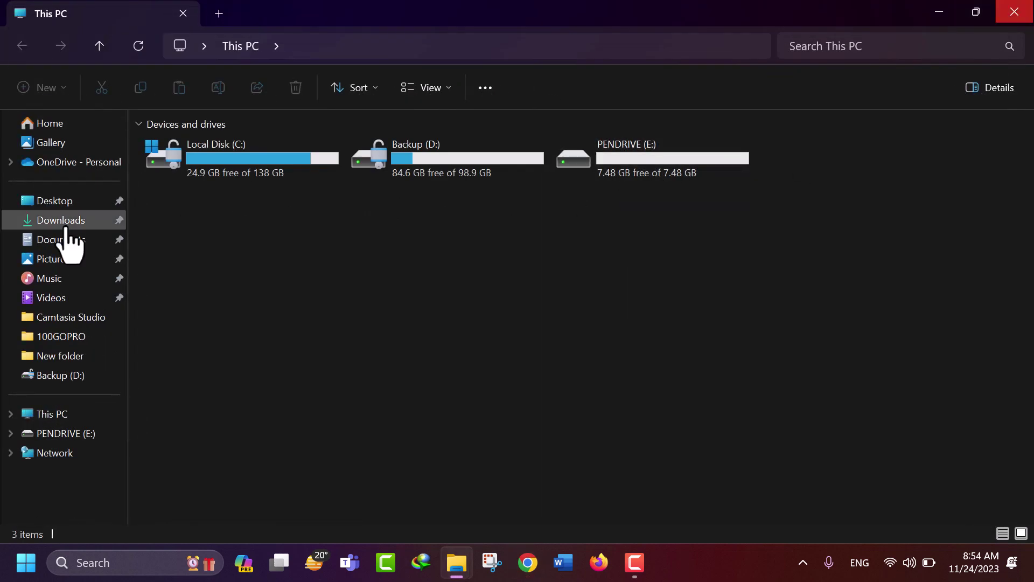
{"action": "left_click", "coordinate": [66, 236]}
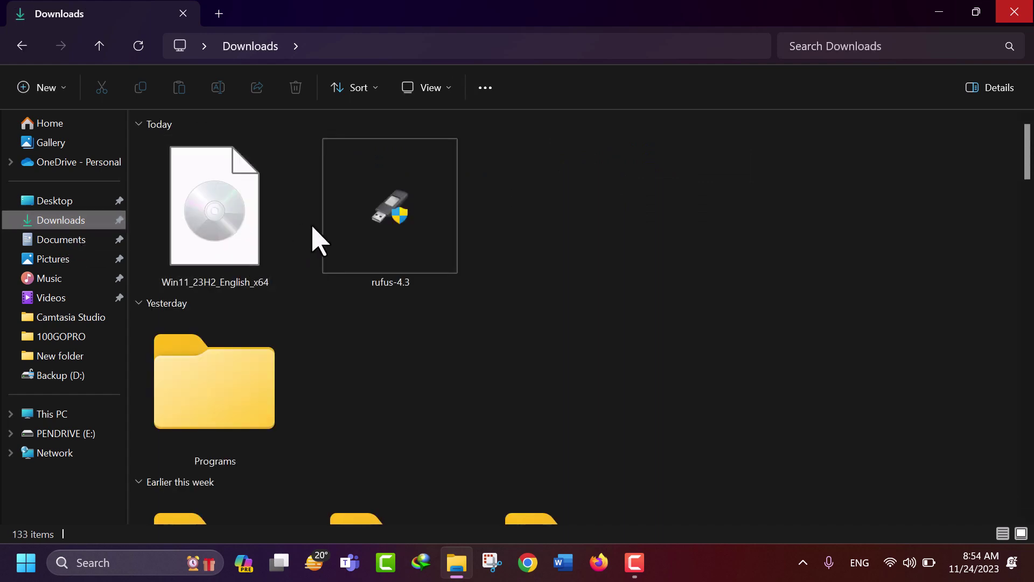
- Launch rufus-4.3 from Downloads and decline online update checks
{"action": "double_click", "coordinate": [380, 243]}
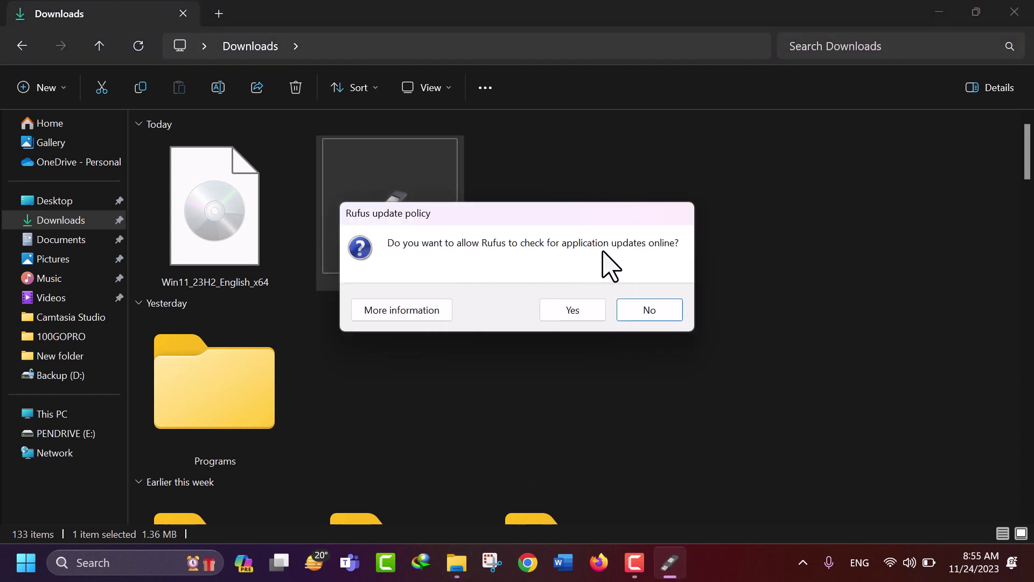
{"action": "left_click", "coordinate": [650, 311]}
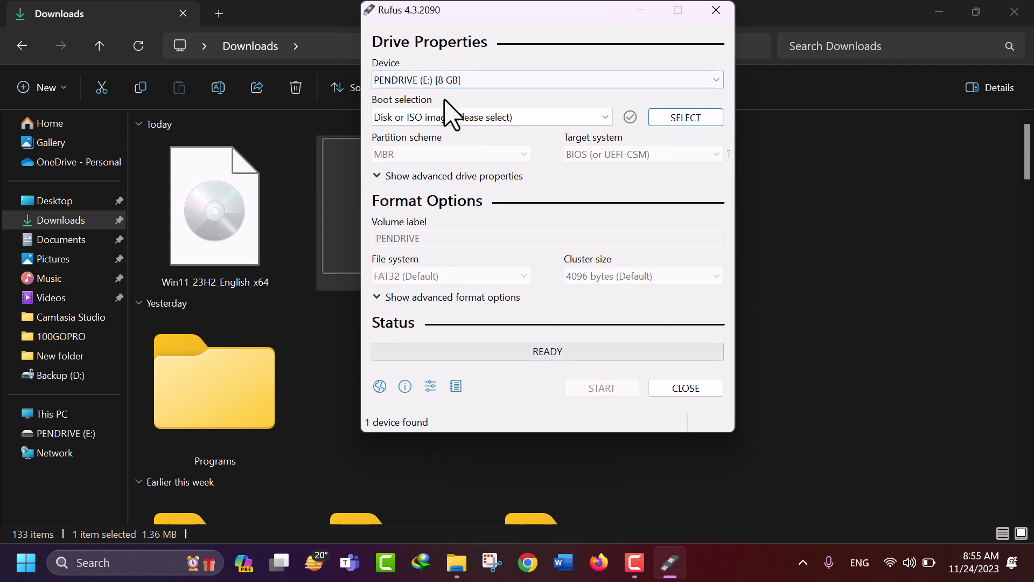
- Load Win11_23H2_English_x64.iso as the Disk or ISO image boot selection
{"action": "left_click", "coordinate": [477, 82]}
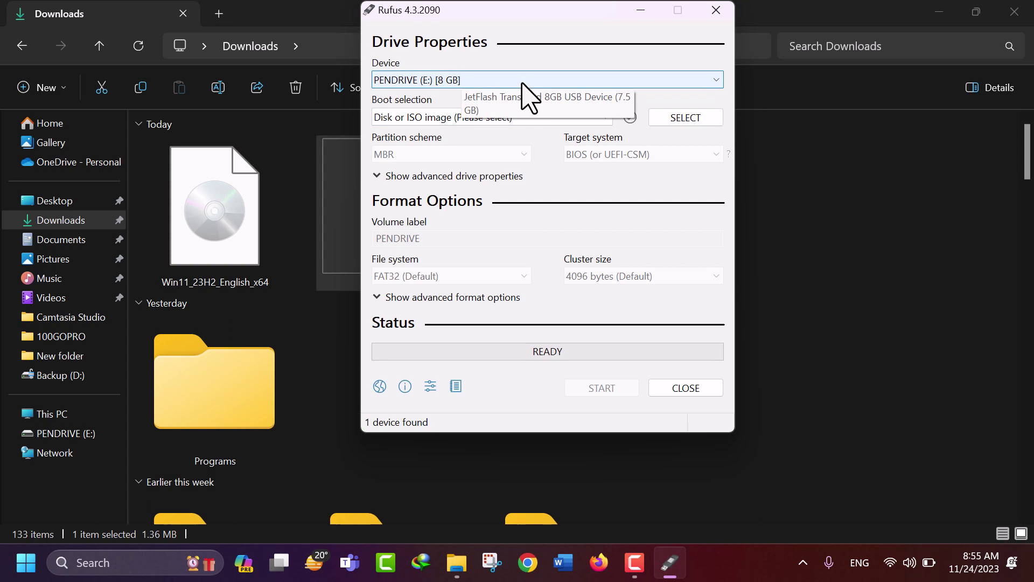
{"action": "left_click", "coordinate": [480, 116]}
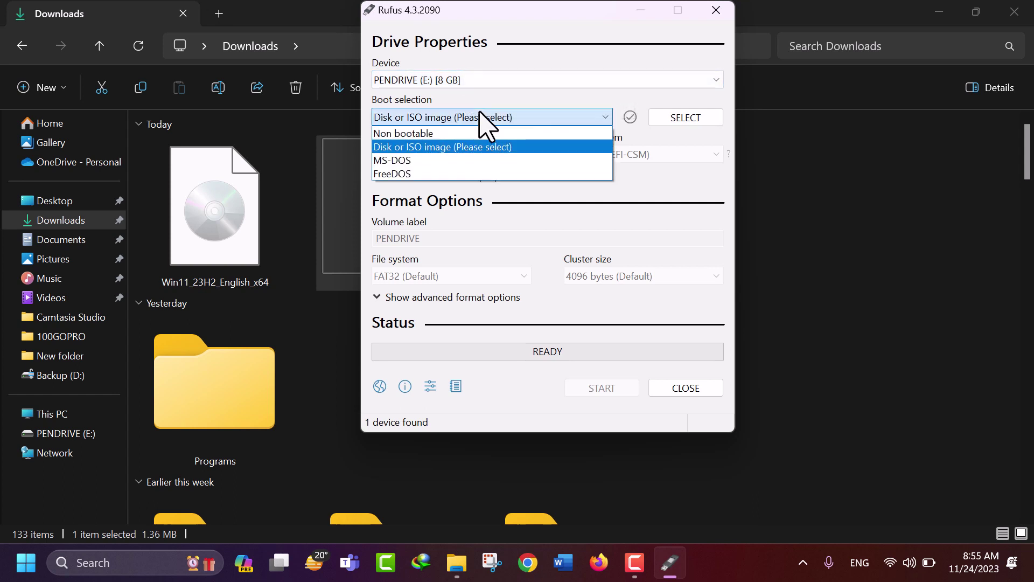
{"action": "left_click", "coordinate": [484, 119]}
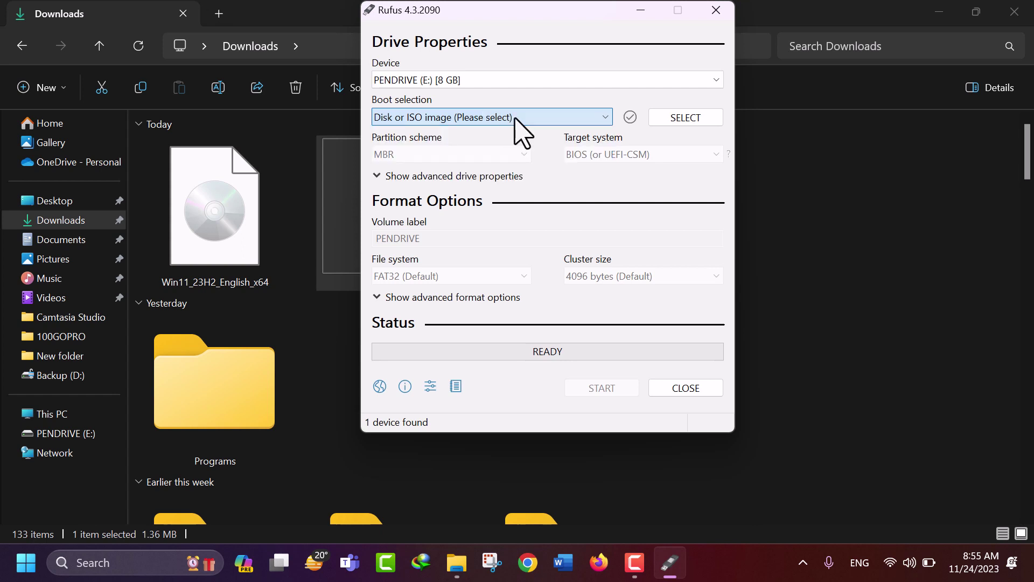
{"action": "left_click", "coordinate": [672, 117]}
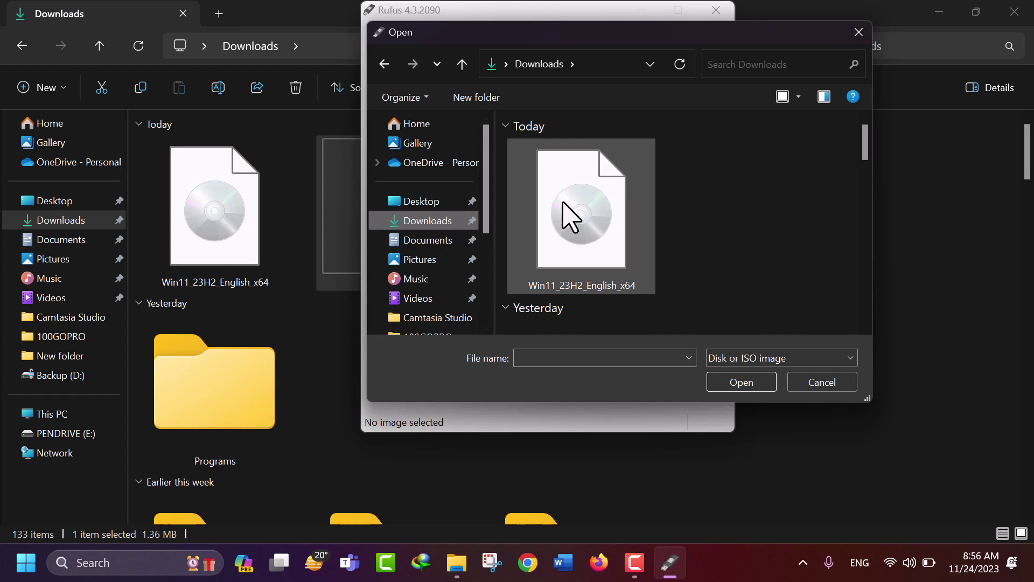
{"action": "left_click", "coordinate": [579, 229]}
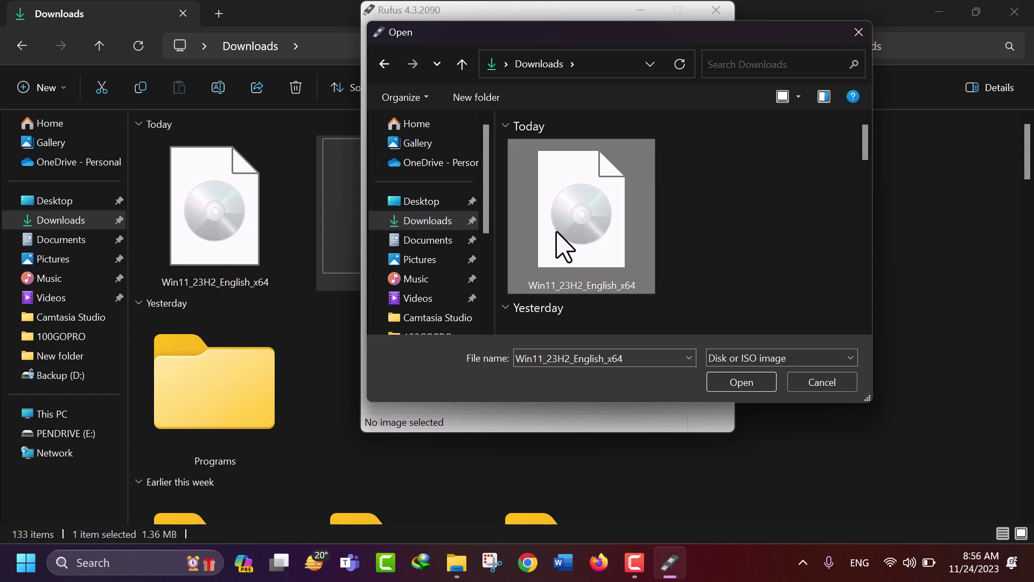
{"action": "left_click", "coordinate": [740, 383]}
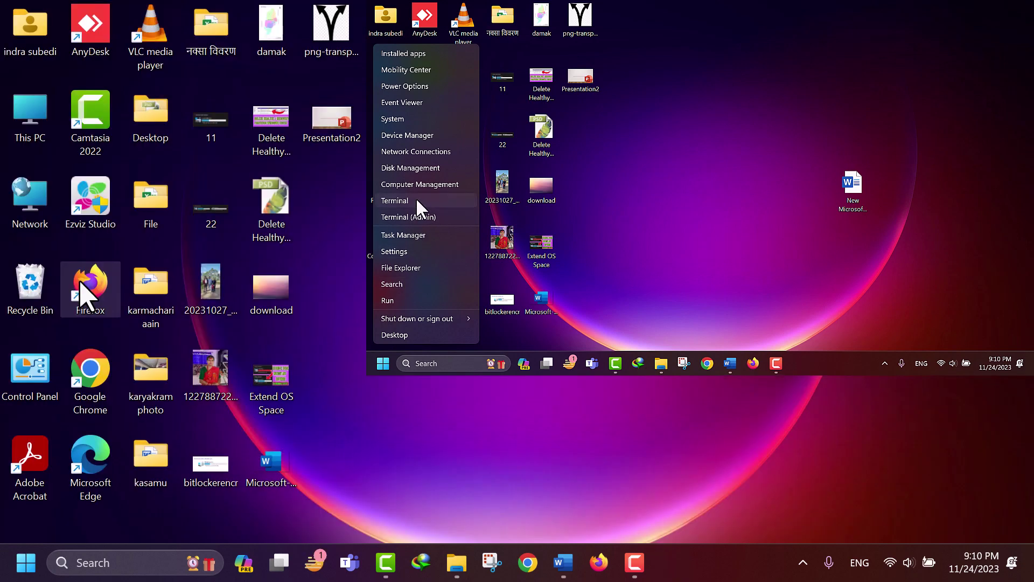
- Check Disk 0's partition style in Disk Management properties, confirming GPT
{"action": "left_click", "coordinate": [411, 168]}
{"action": "right_click", "coordinate": [143, 357]}
{"action": "left_click", "coordinate": [193, 453]}
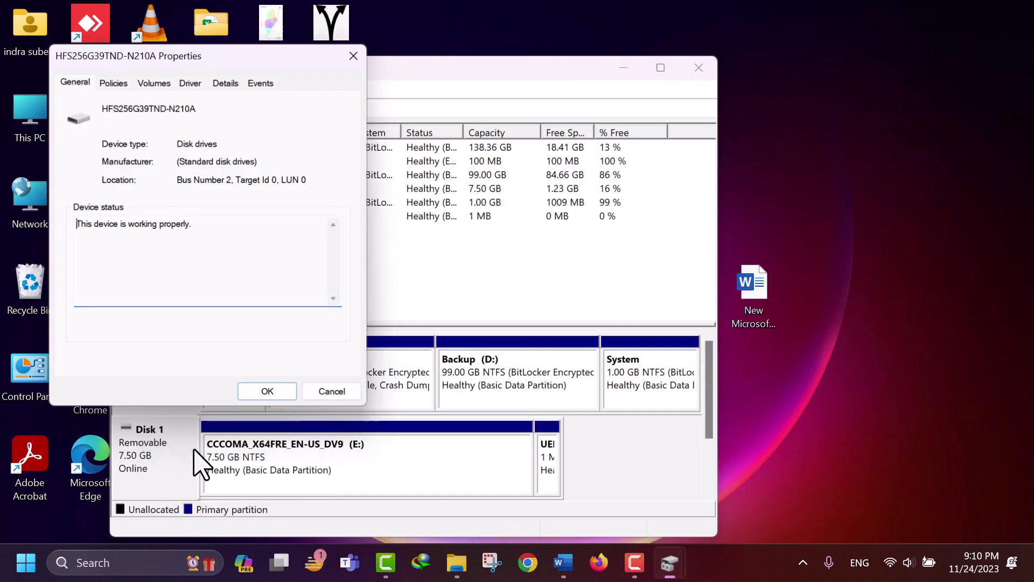
{"action": "left_click", "coordinate": [155, 82]}
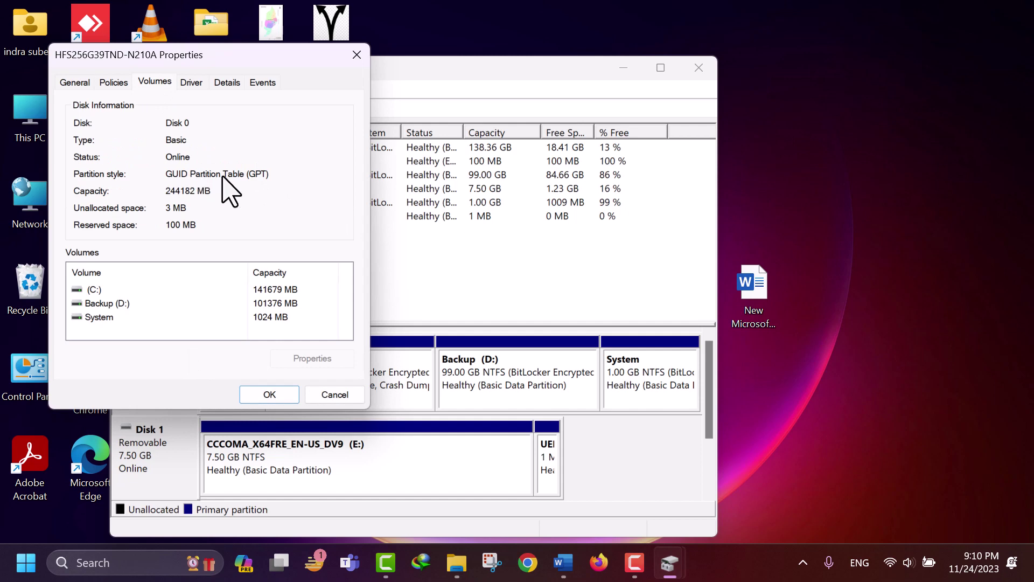
- Open System Information via Windows search to check the BIOS mode
{"action": "left_click", "coordinate": [117, 563]}
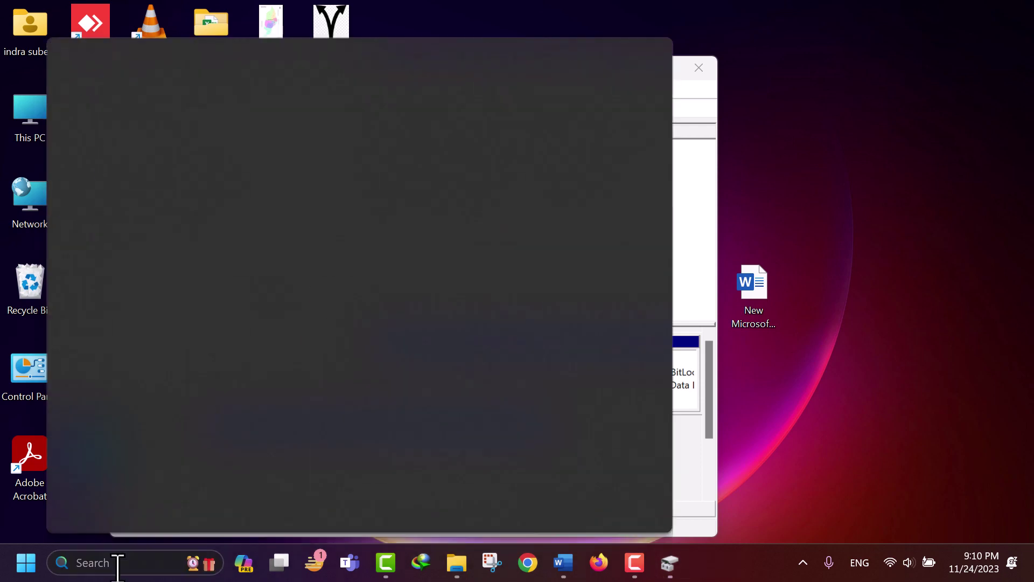
{"action": "type", "text": "system"}
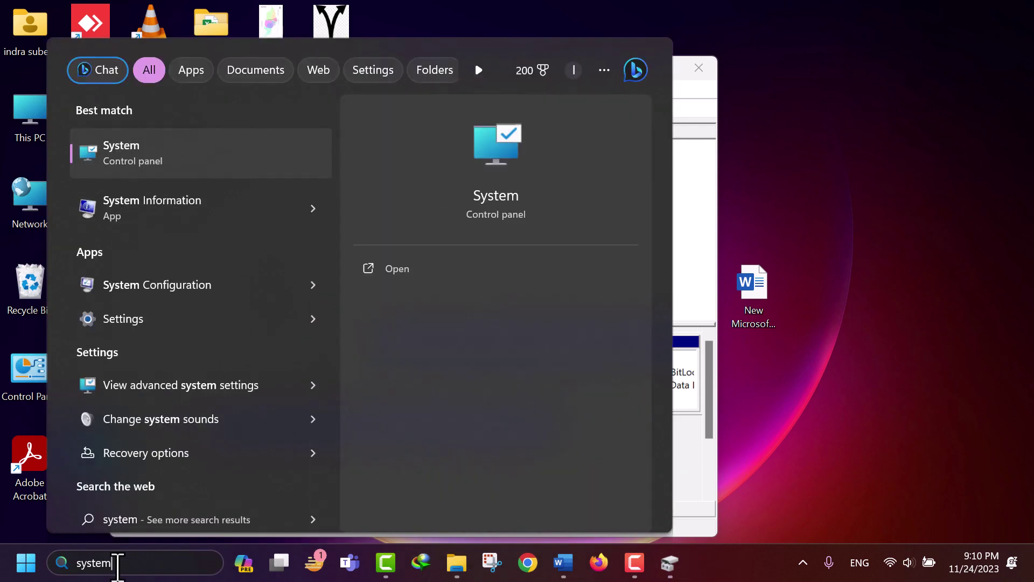
{"action": "left_click", "coordinate": [141, 218]}
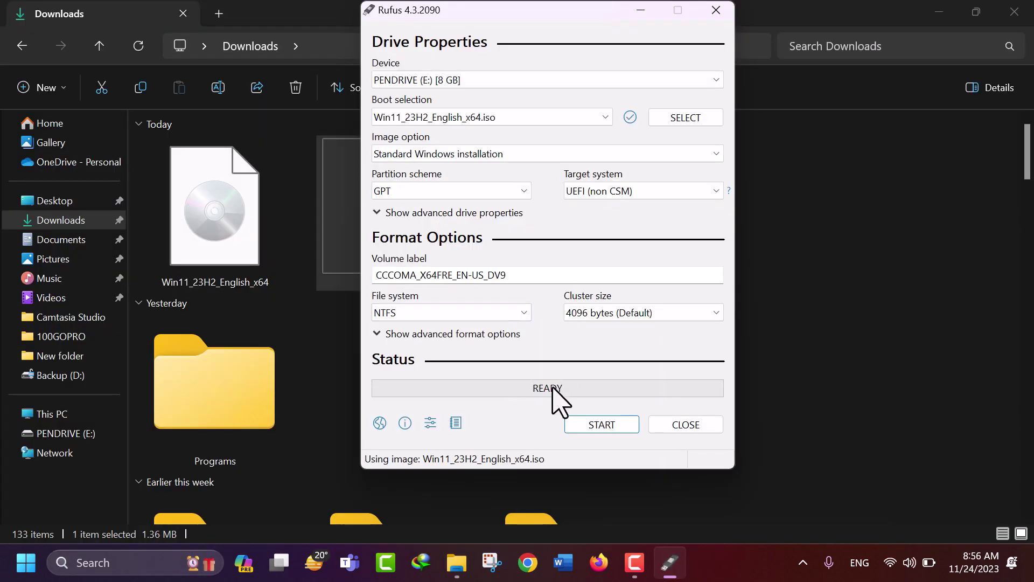
- Write the ISO to PENDRIVE (E:), accepting the Windows customisations and data-erase warning
{"action": "left_click", "coordinate": [614, 425]}
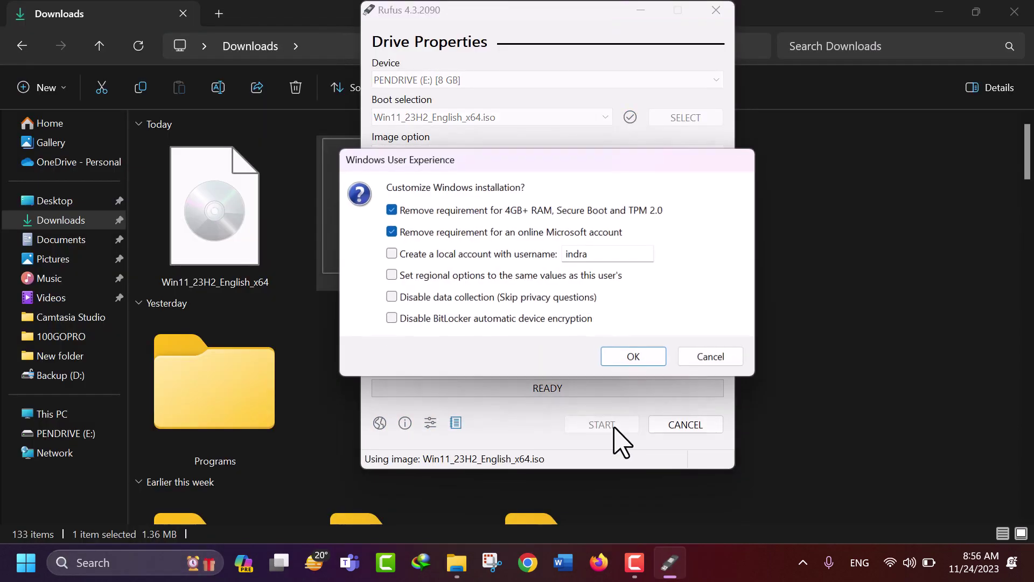
{"action": "left_click", "coordinate": [612, 355]}
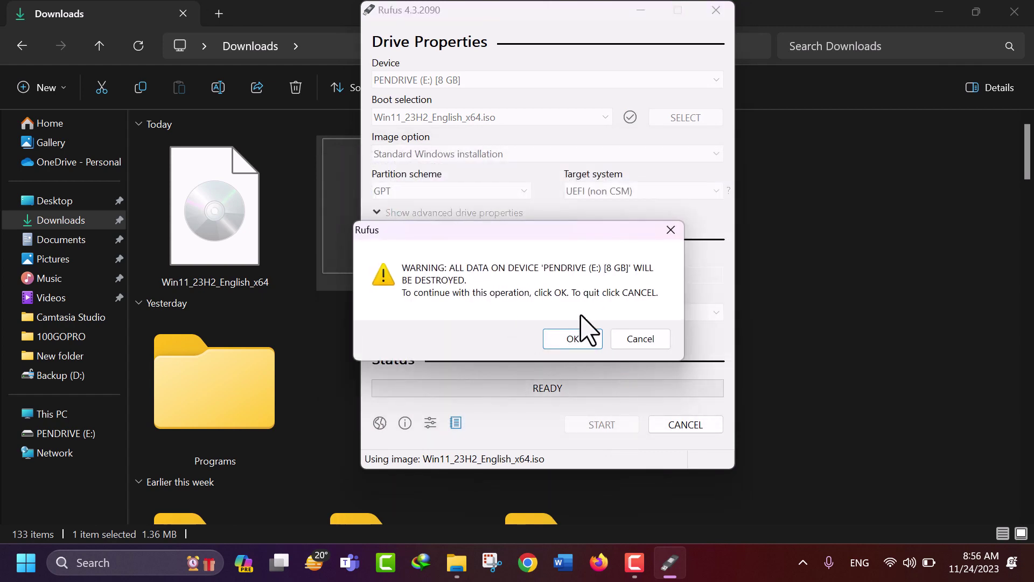
{"action": "left_click", "coordinate": [572, 338]}
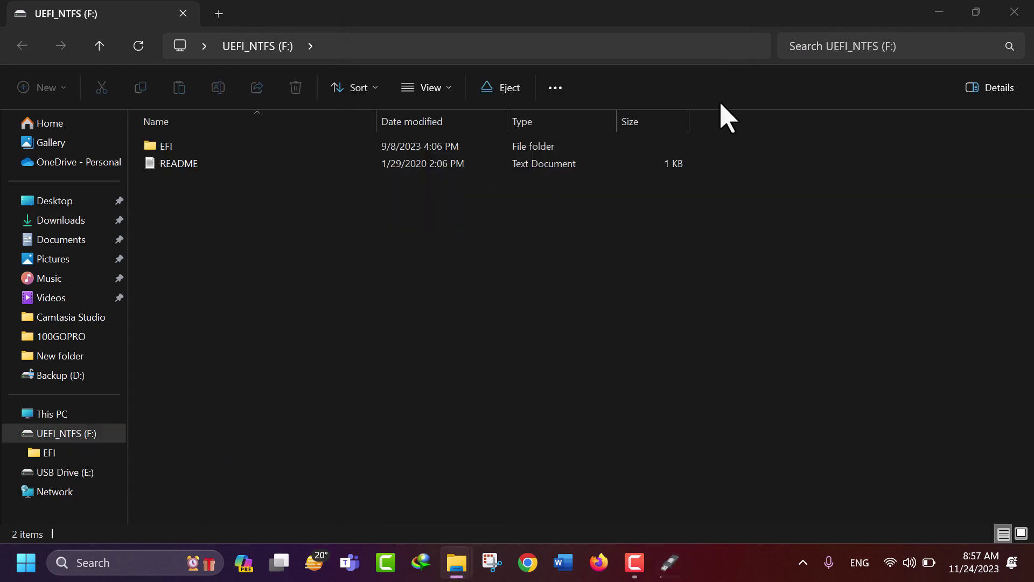
{"action": "left_click", "coordinate": [1027, 16]}
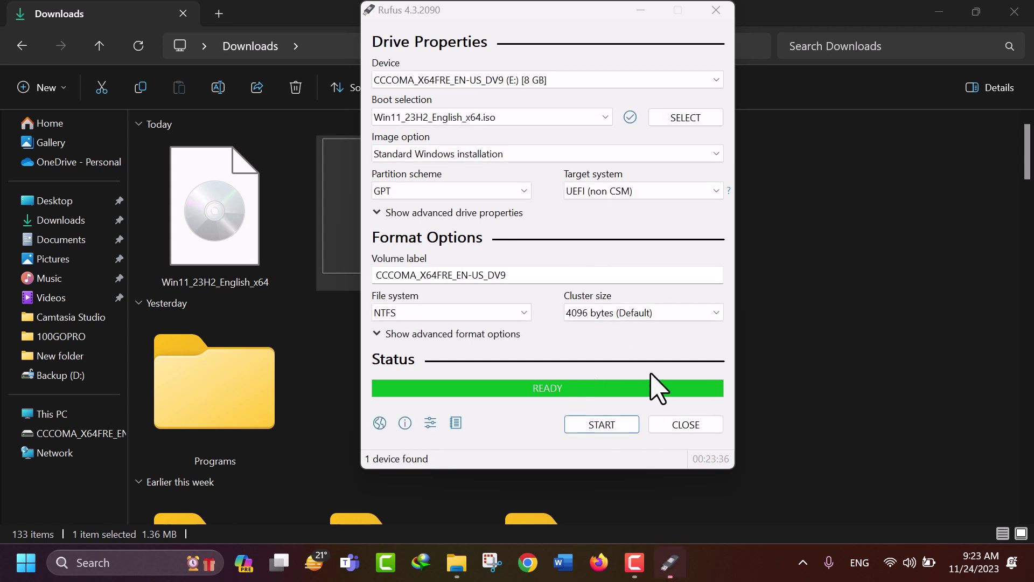
- Exit Rufus now that the Windows 11 USB write has finished
{"action": "left_click", "coordinate": [683, 426]}
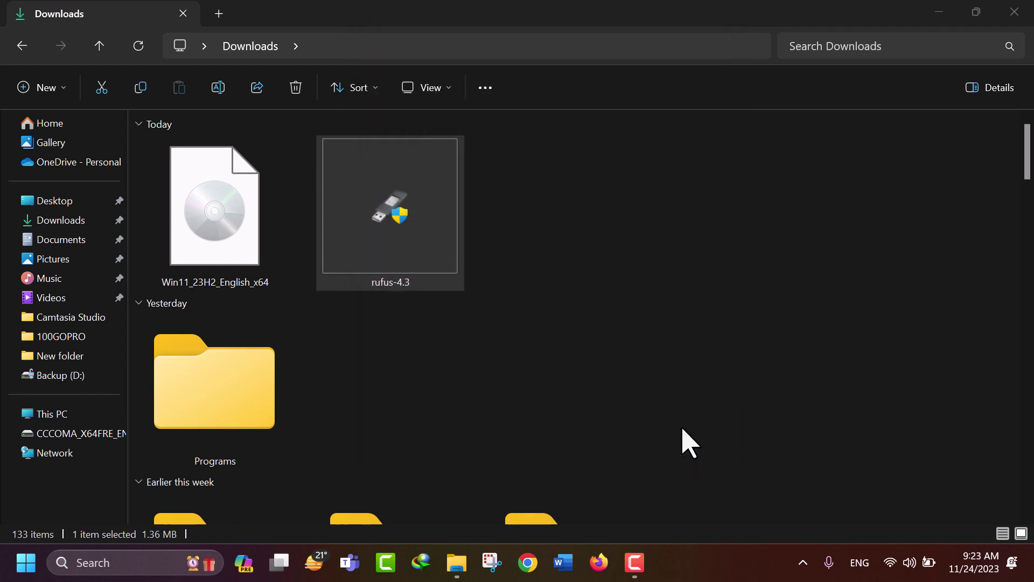